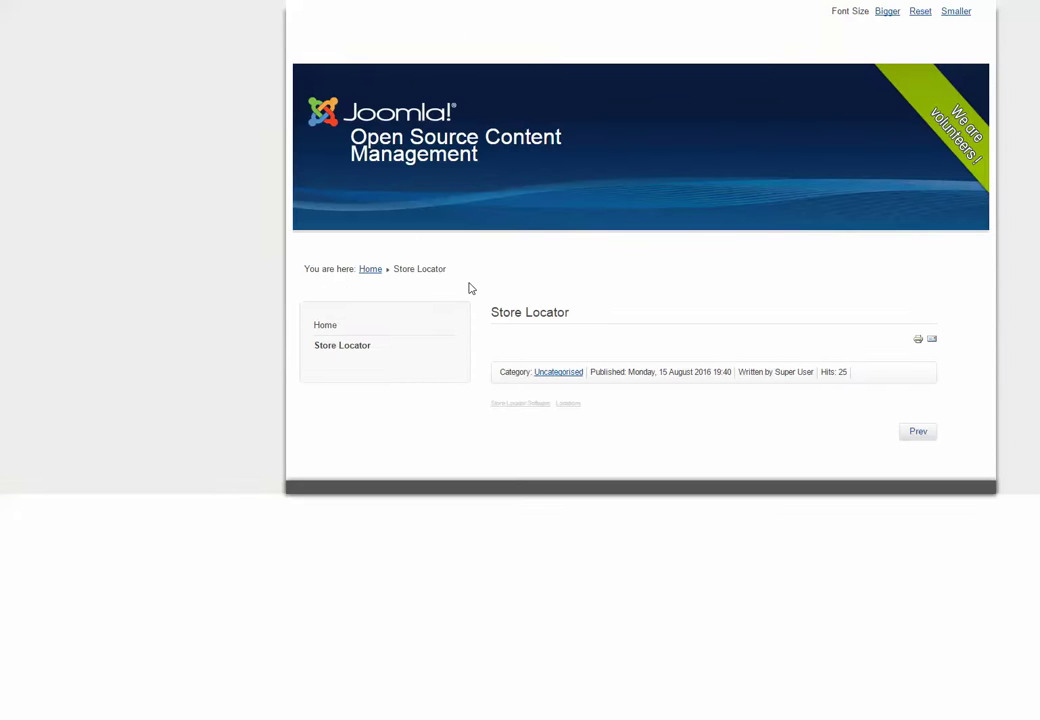
View the Store Locator page on the Joomla site and check its empty content area.
click(343, 347)
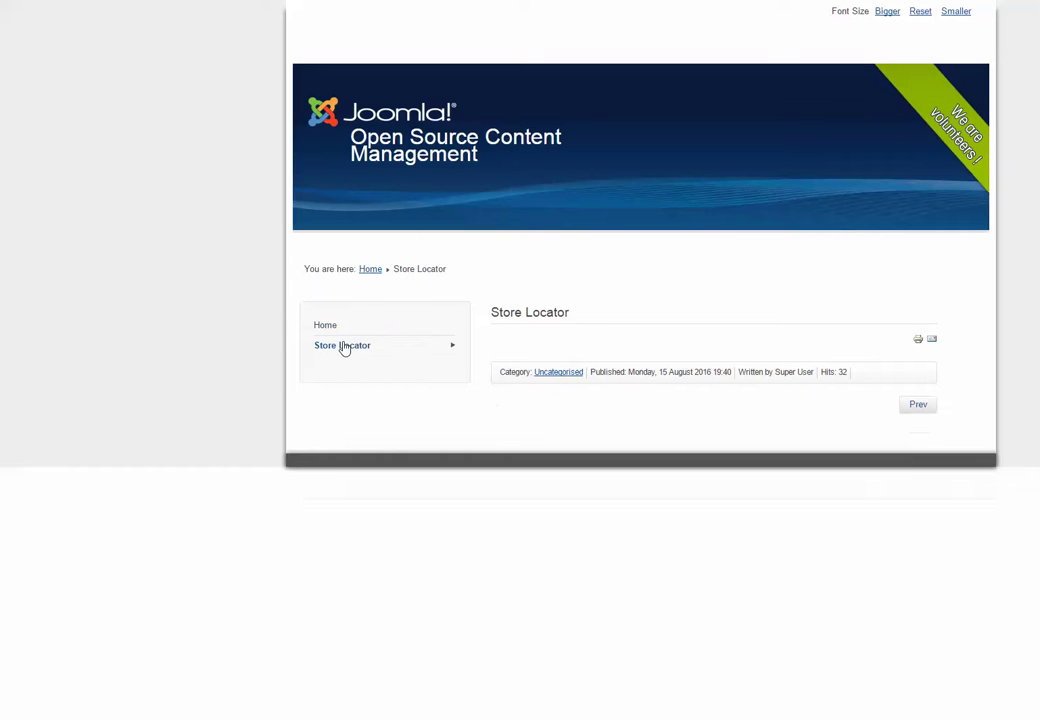
drag(502, 347, 572, 354)
click(572, 358)
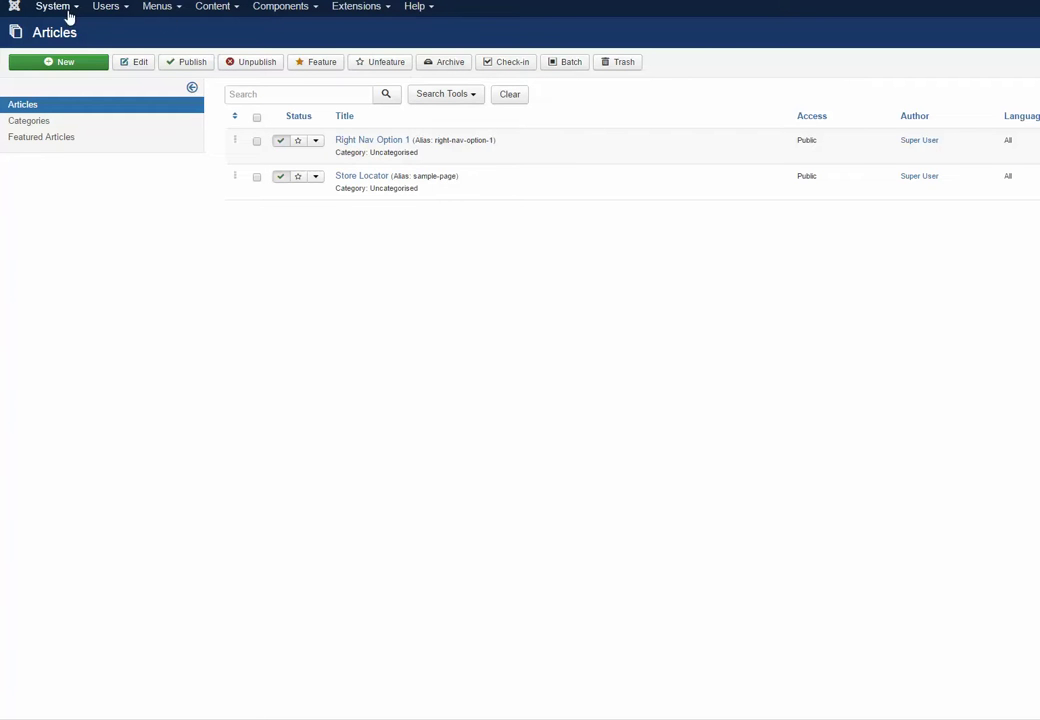
Open the Text Filters settings in the Joomla administrator's Global Configuration.
click(14, 8)
click(62, 12)
click(77, 55)
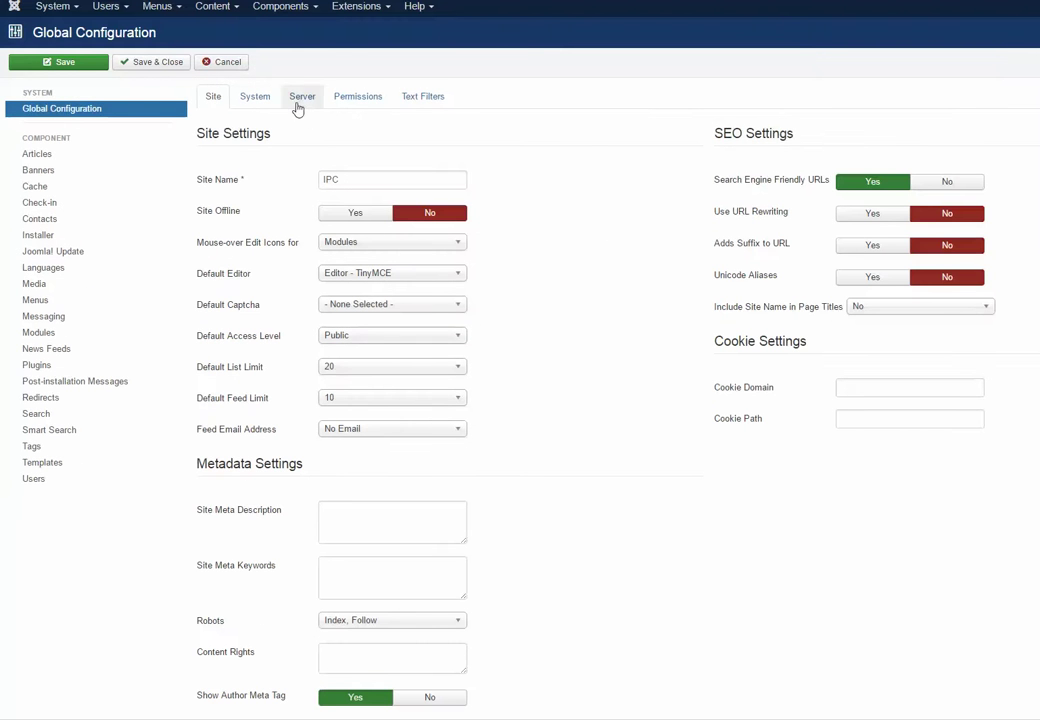
click(420, 99)
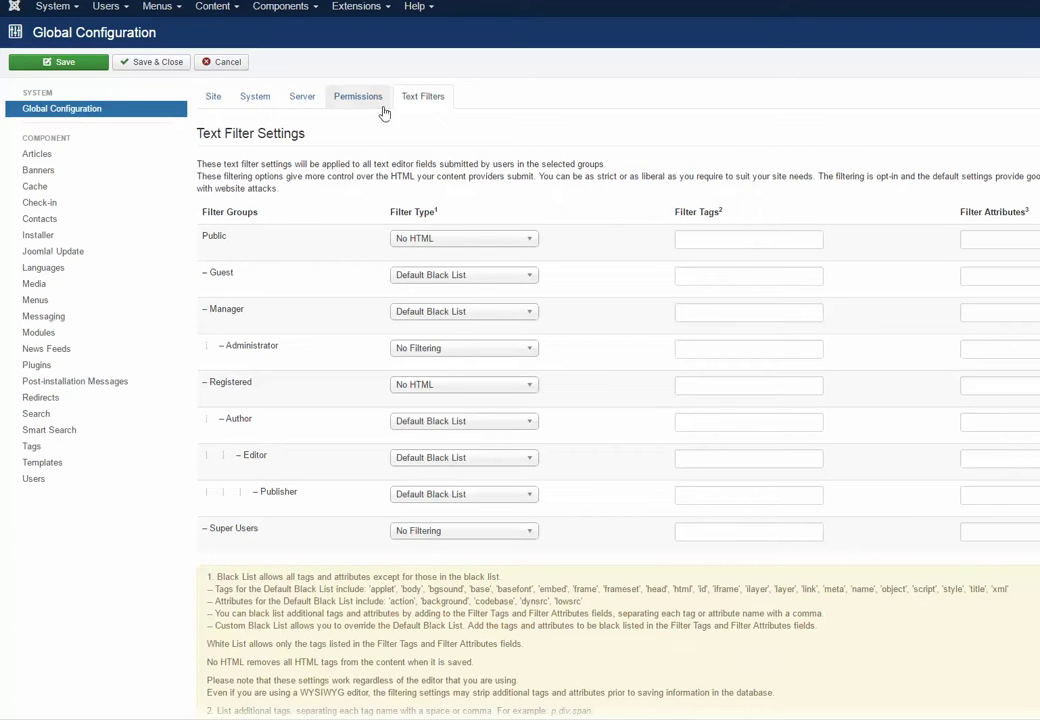
scroll(422, 111, down, 2)
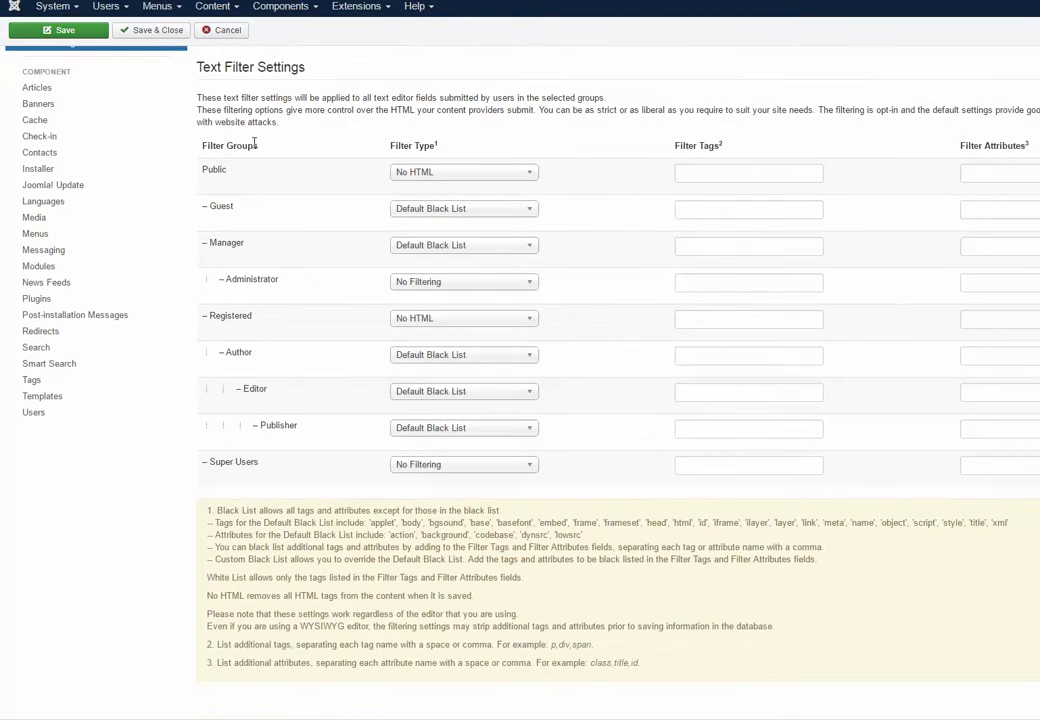
Check the filter type of the Administrator group and close the configuration without saving.
drag(286, 278, 220, 278)
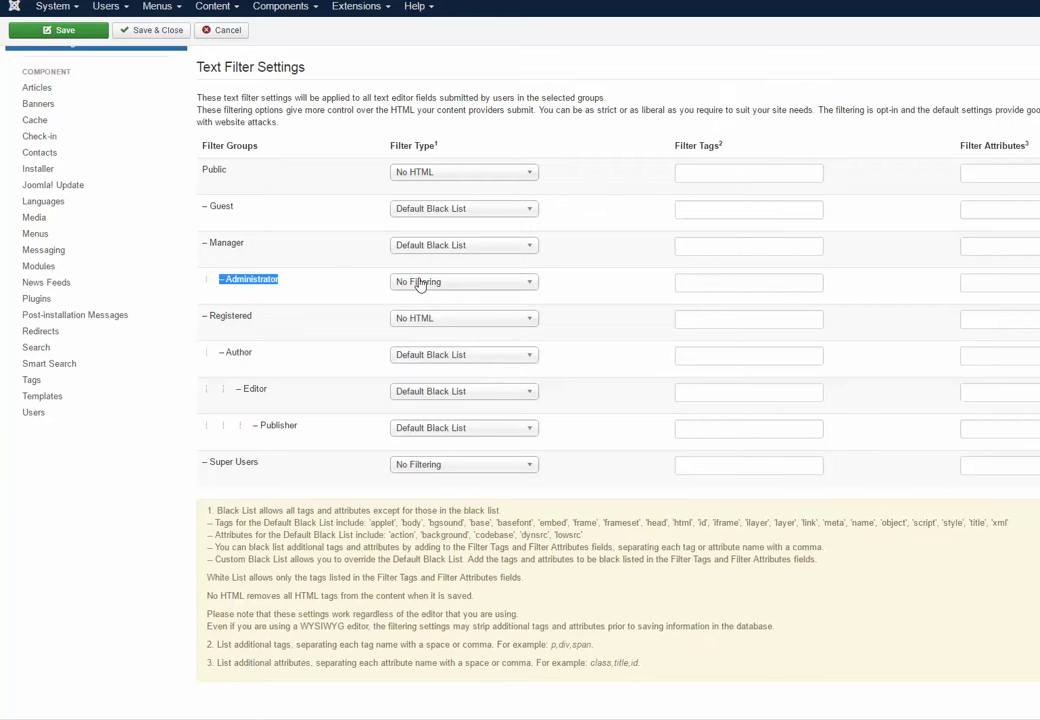
click(306, 289)
scroll(262, 295, up, 2)
click(236, 63)
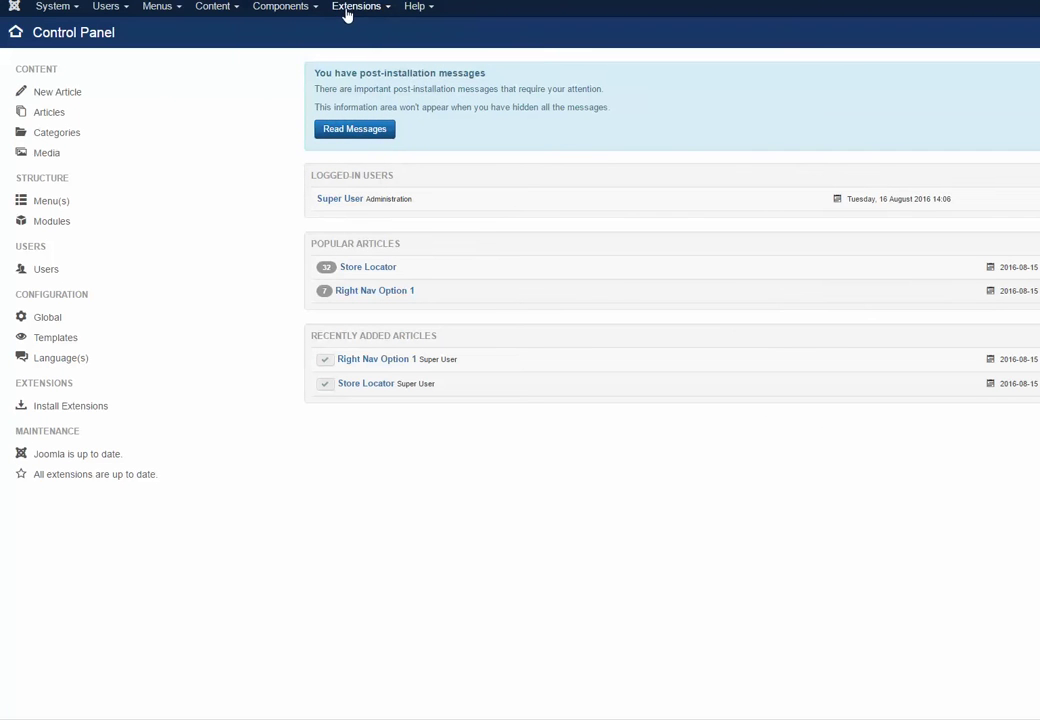
Open the Editor - TinyMCE plugin settings and check the available Functionality options.
mouse_move(345, 15)
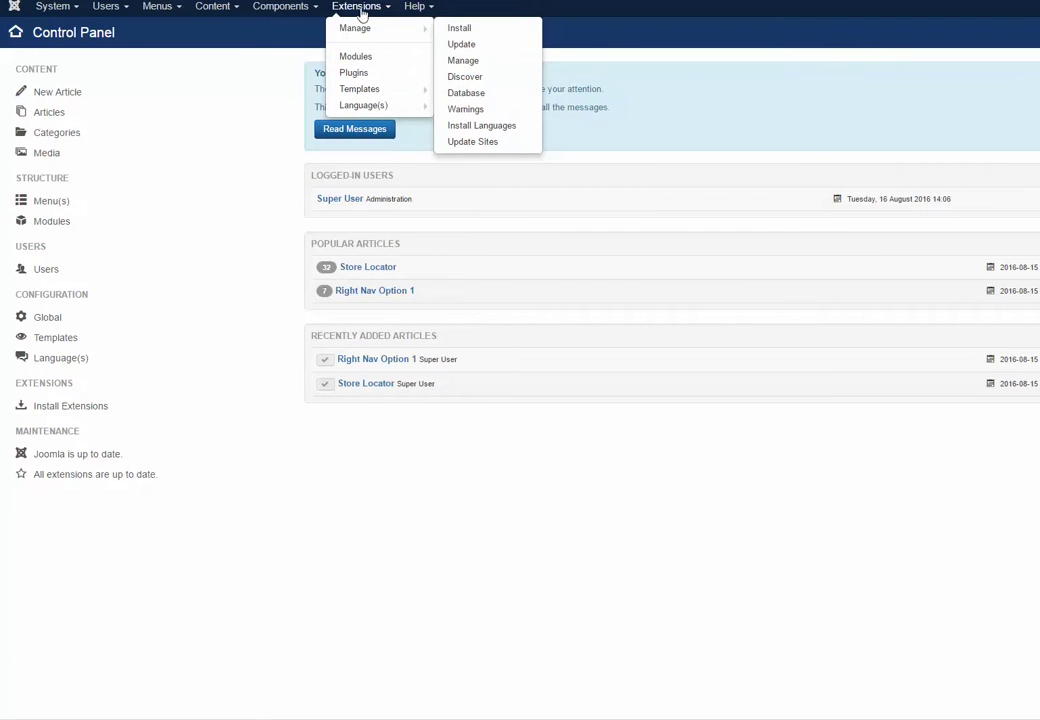
click(358, 74)
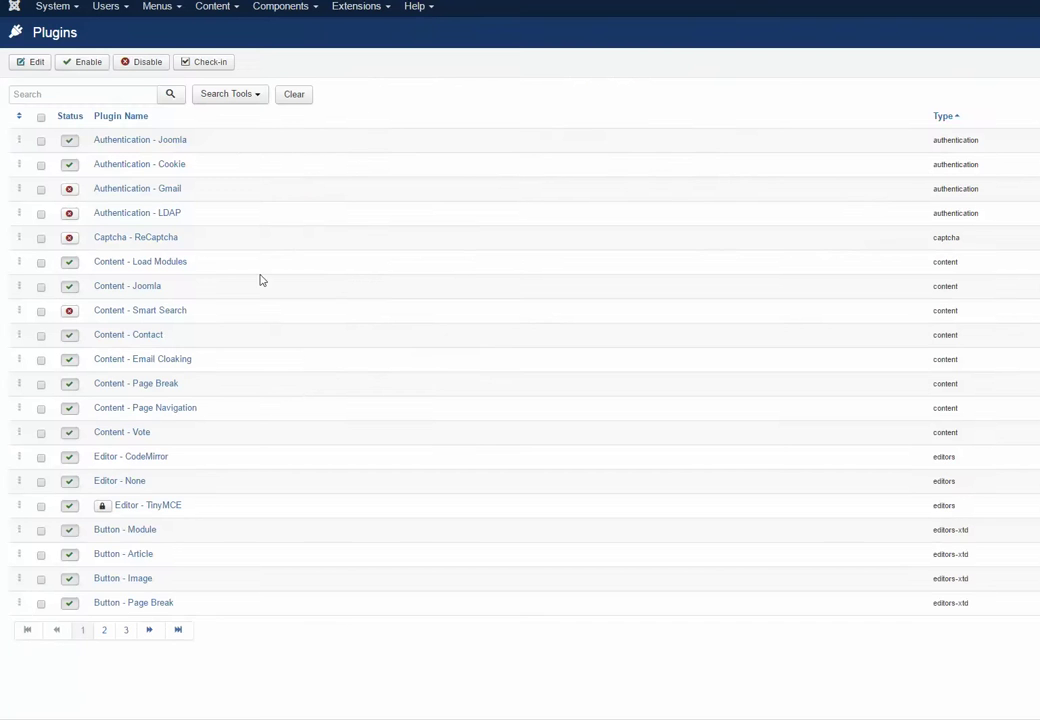
scroll(260, 281, down, 1)
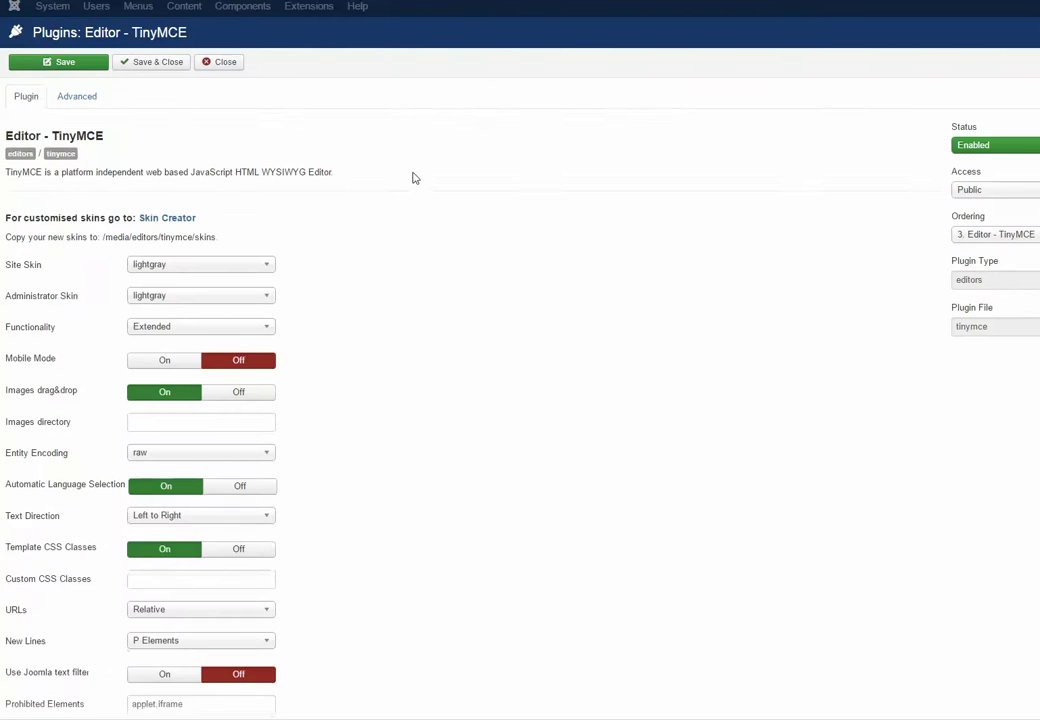
scroll(420, 177, down, 3)
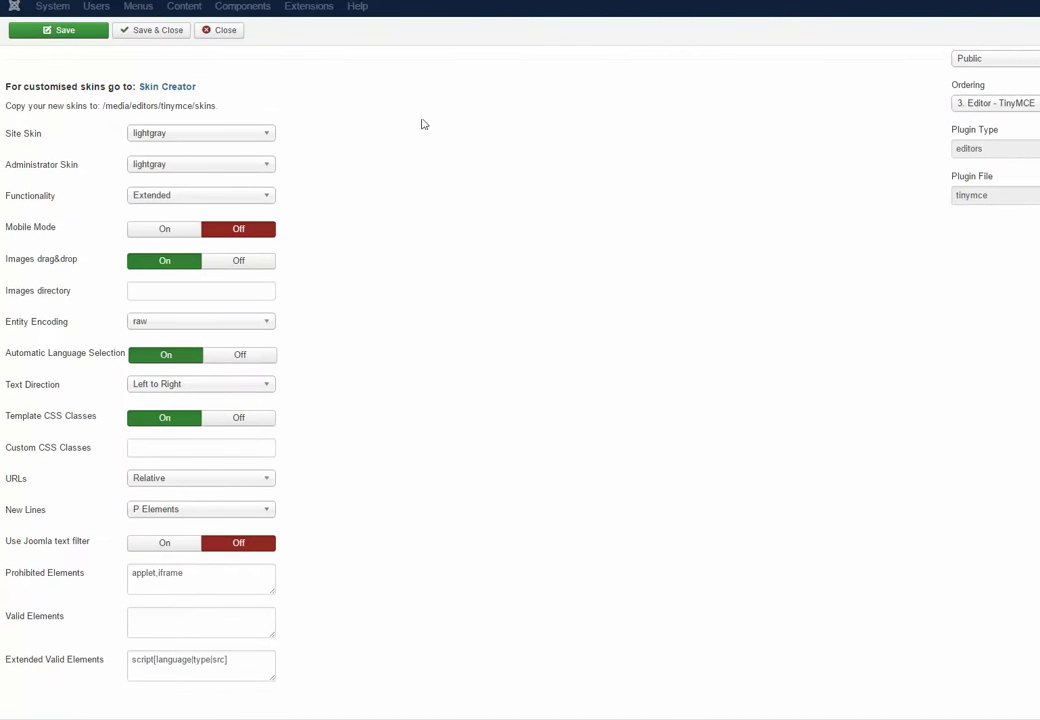
click(201, 196)
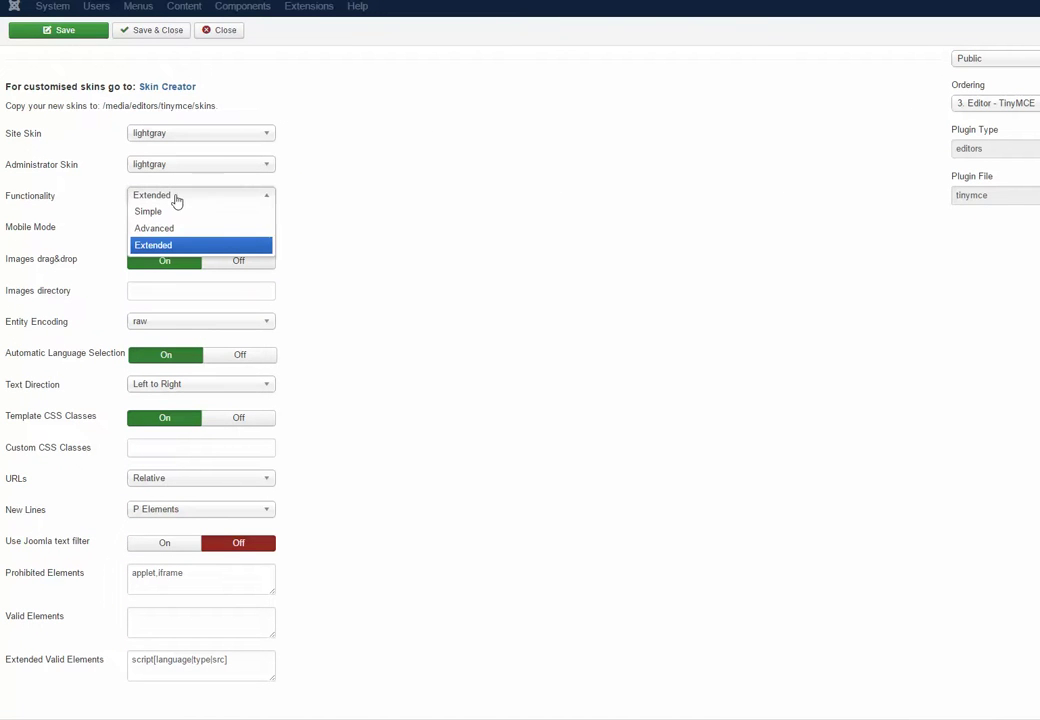
click(378, 238)
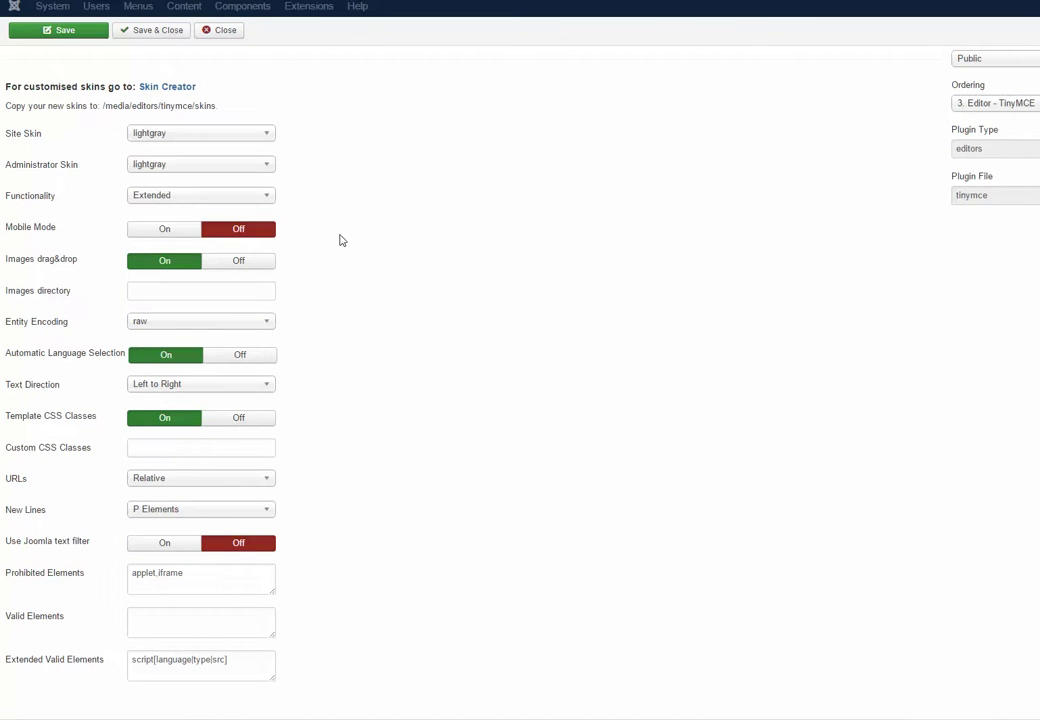
Examine the Prohibited Elements entry of the TinyMCE plugin for tags that get removed from the text.
mouse_move(78, 582)
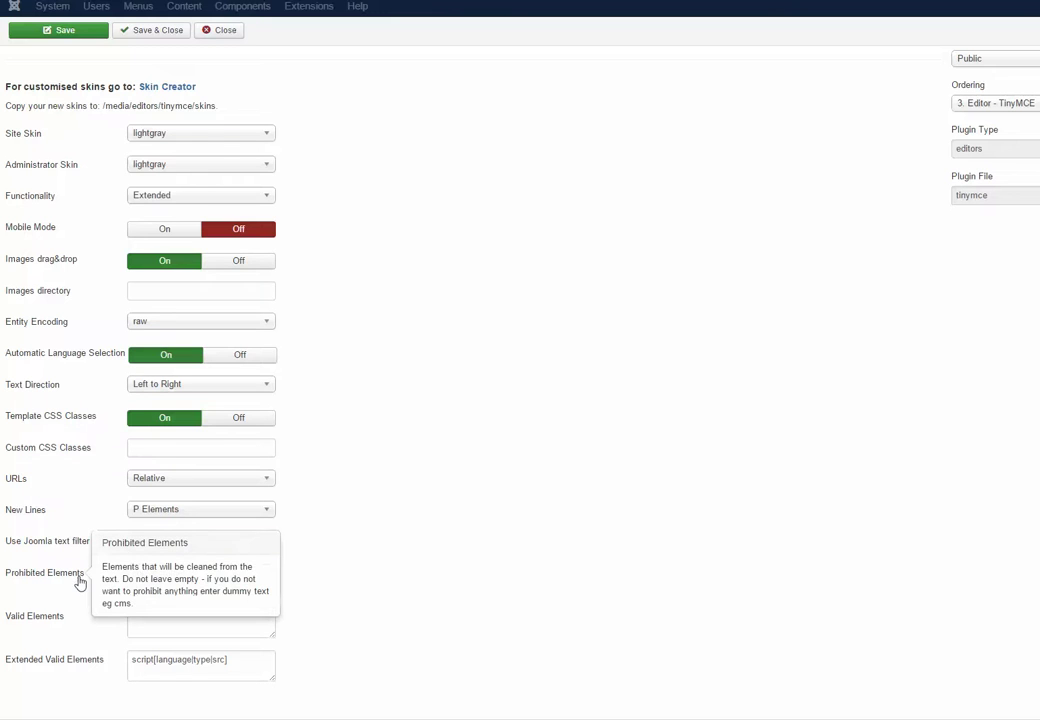
click(216, 579)
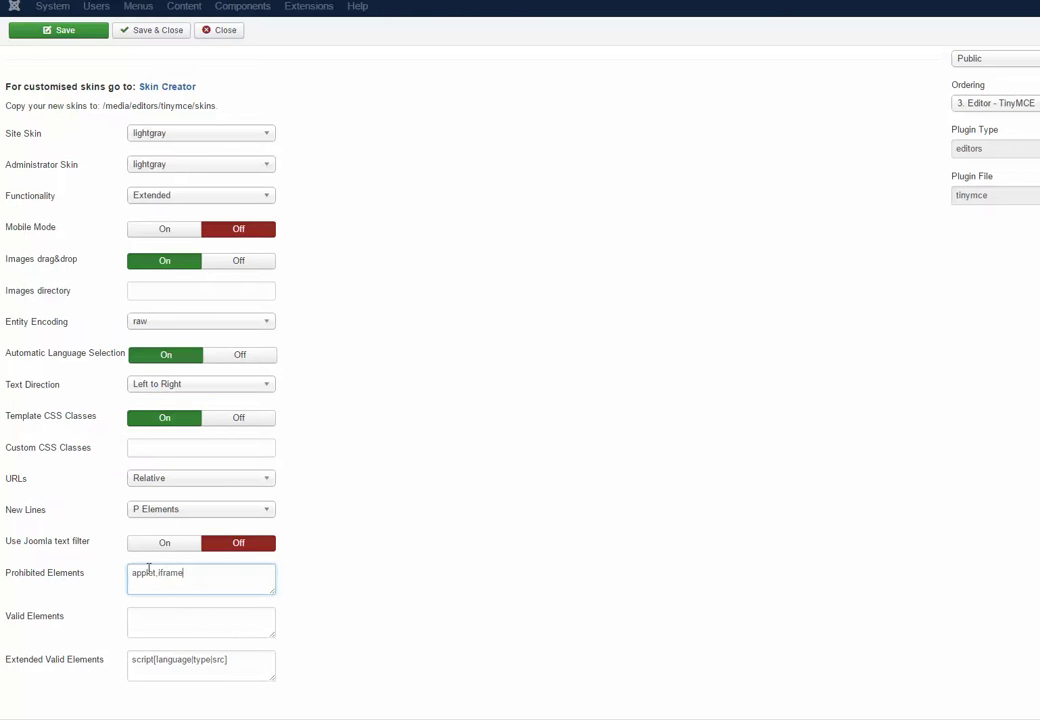
double_click(148, 573)
click(168, 572)
drag(204, 573, 128, 572)
click(192, 572)
drag(192, 572, 123, 564)
click(190, 574)
click(337, 592)
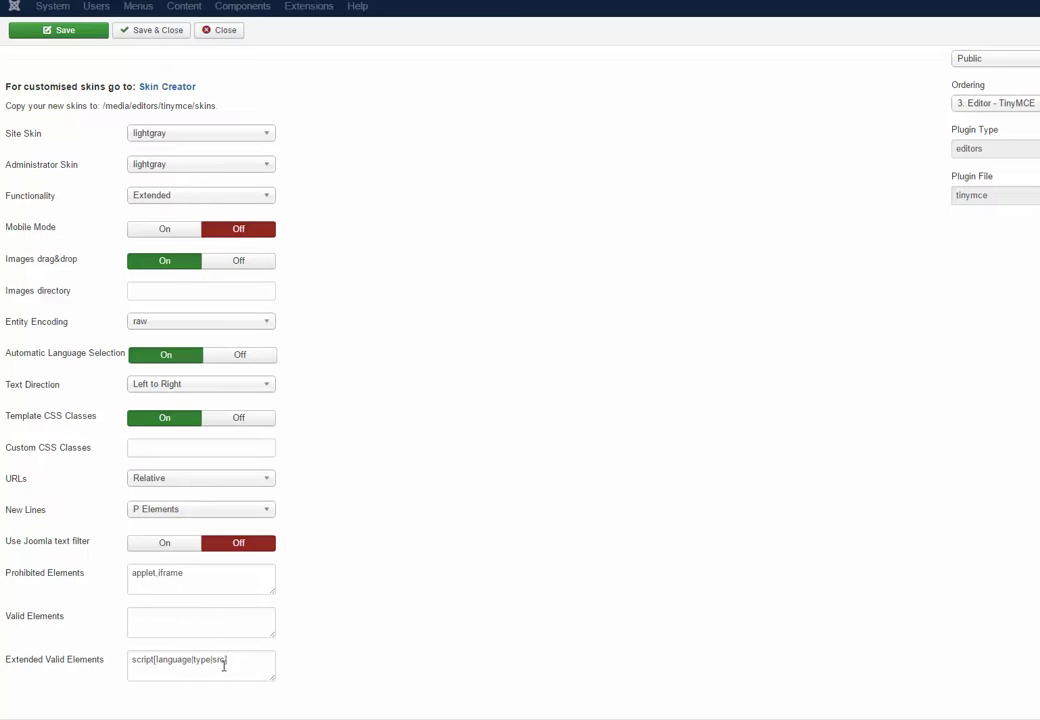
Examine the script tag and each of its attributes in the Extended Valid Elements entry.
click(246, 662)
drag(246, 662, 109, 659)
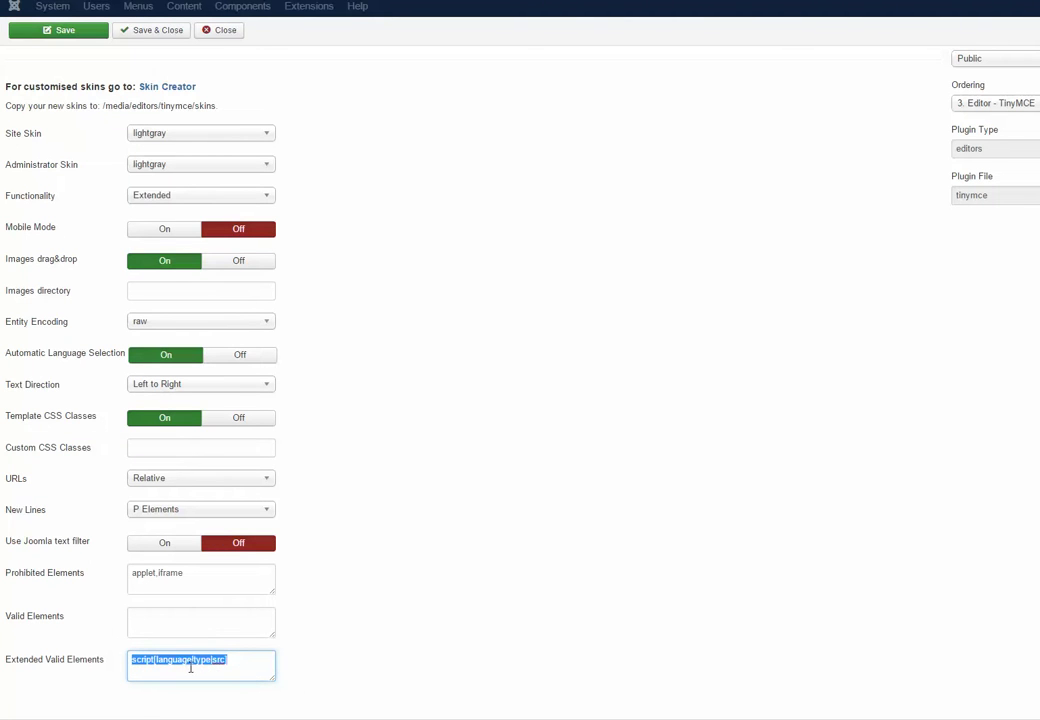
drag(155, 660, 190, 661)
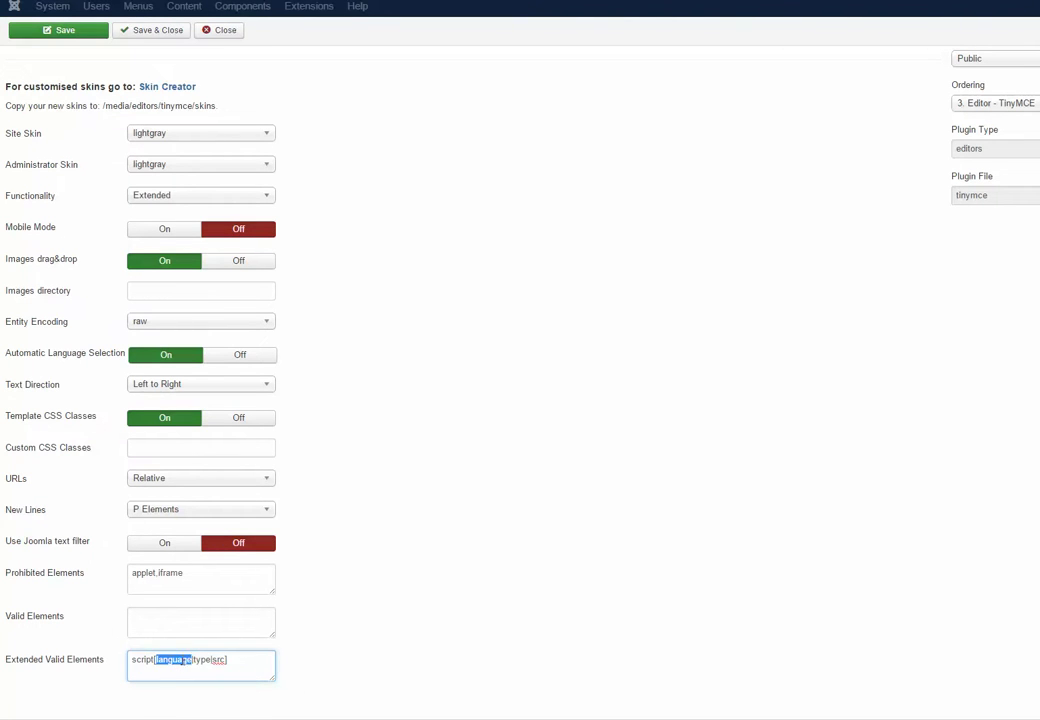
click(193, 663)
double_click(203, 660)
double_click(220, 660)
click(233, 662)
Check the TinyMCE plugin's Advanced settings and close the plugin without saving.
scroll(380, 600, up, 3)
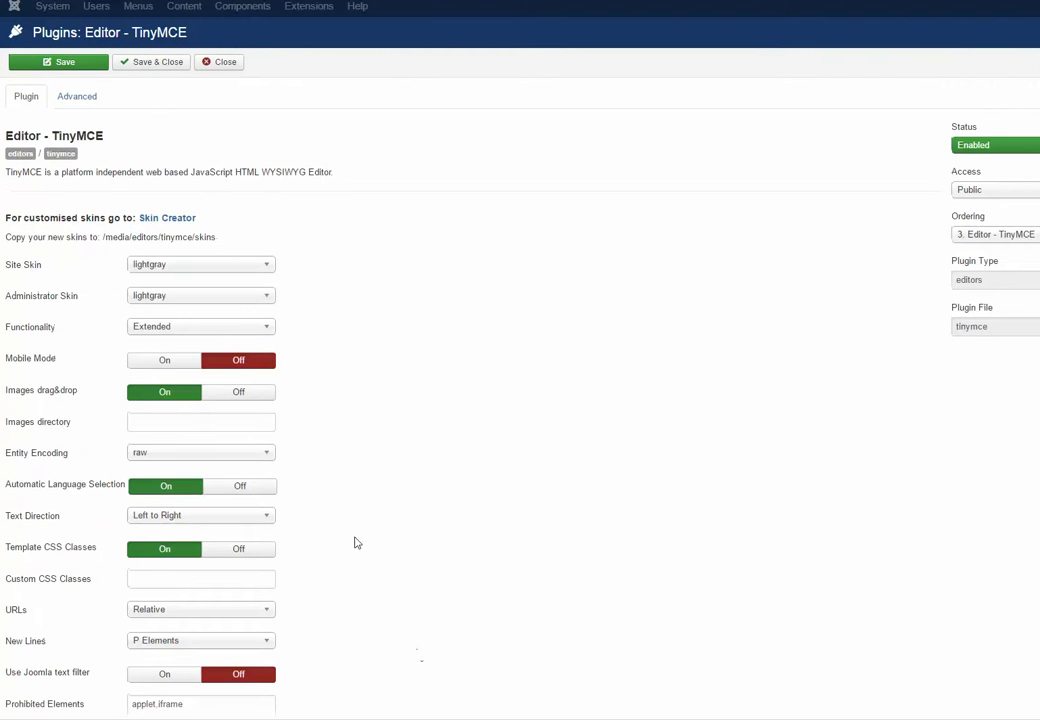
click(95, 102)
click(35, 95)
click(226, 63)
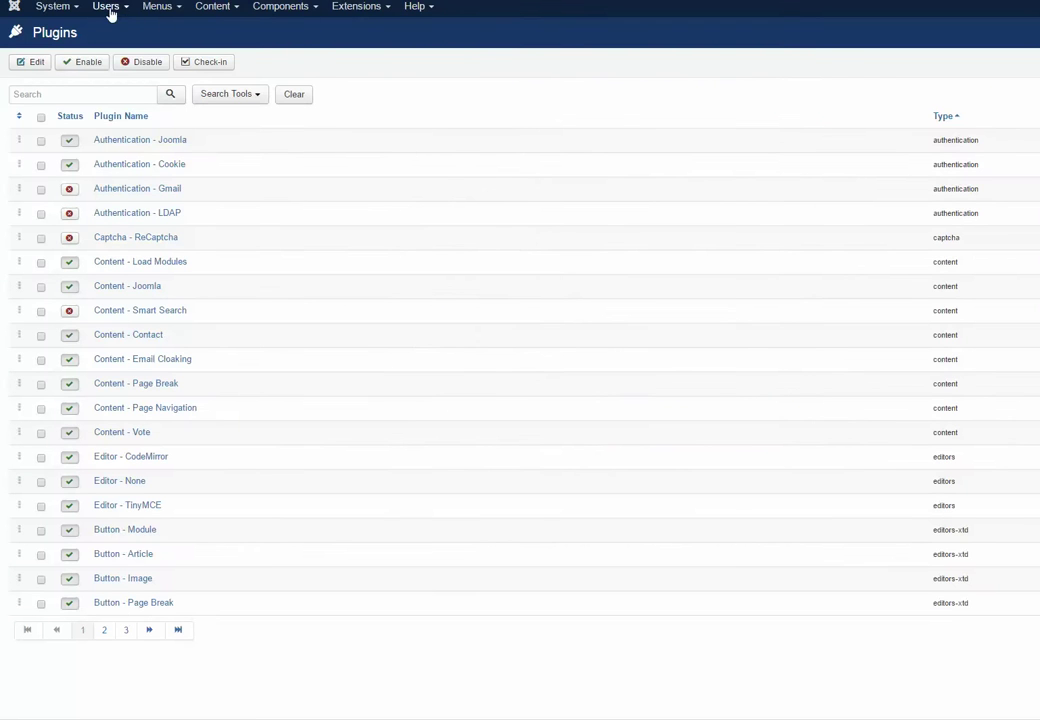
Open the Store Locator article for editing and switch its editor to plain HTML source.
click(150, 7)
click(205, 7)
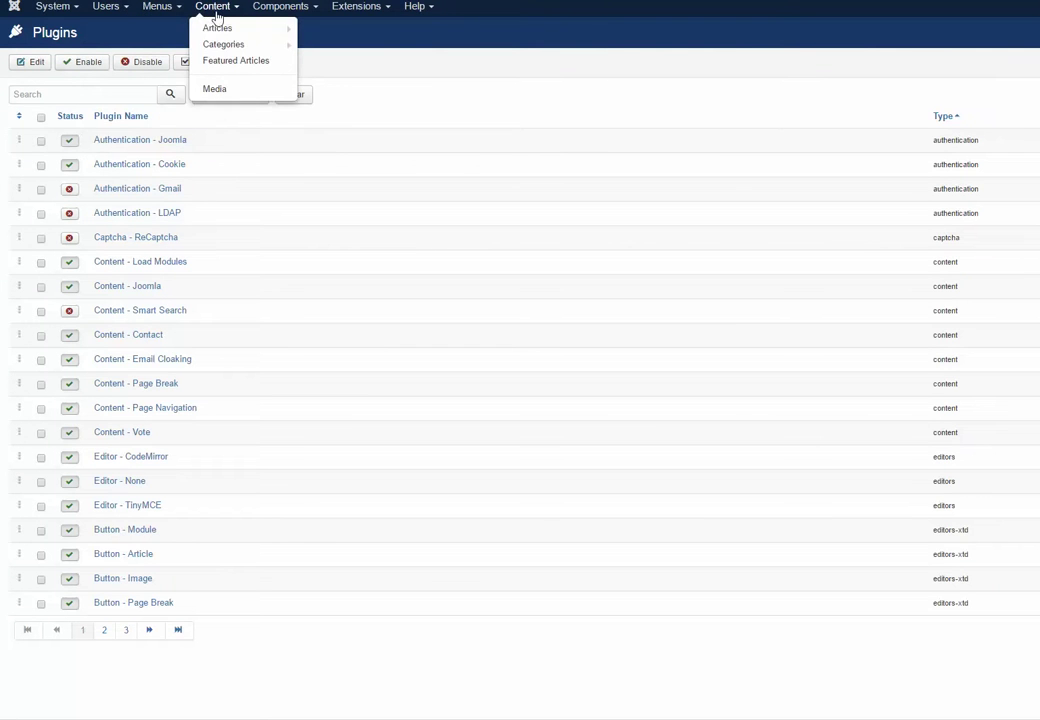
click(212, 28)
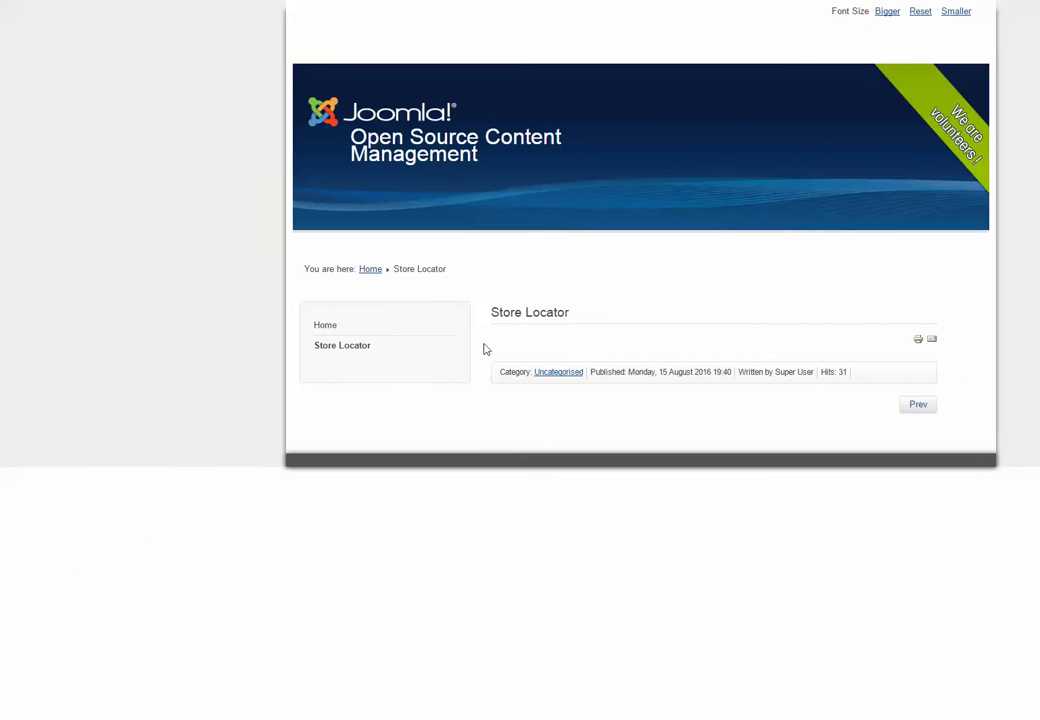
click(360, 346)
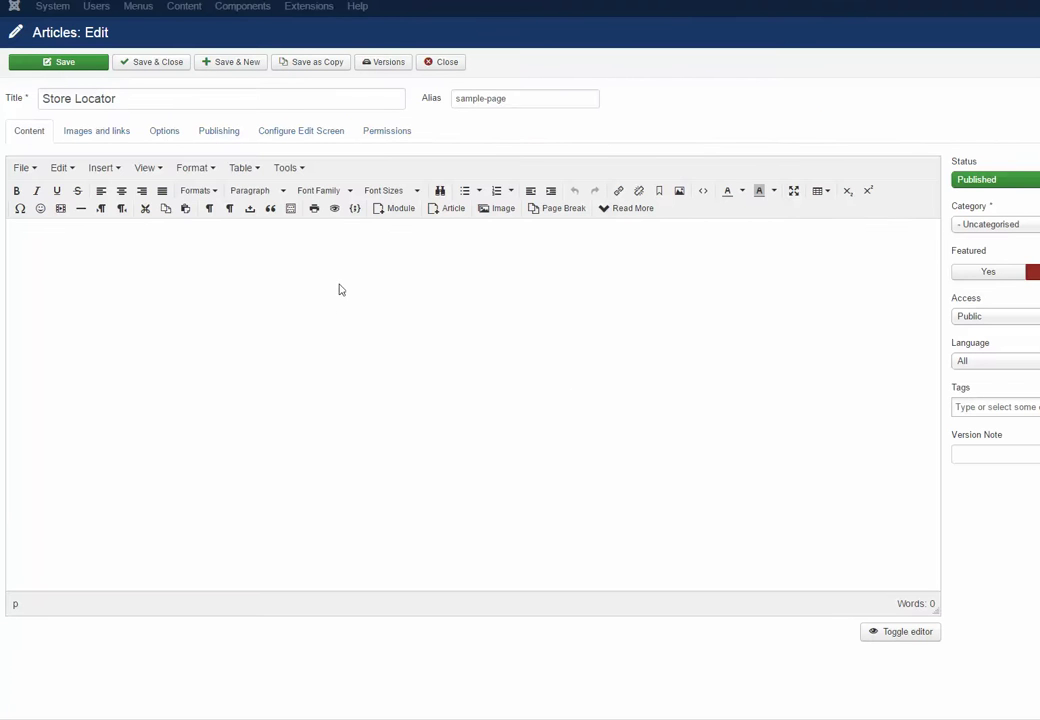
click(907, 633)
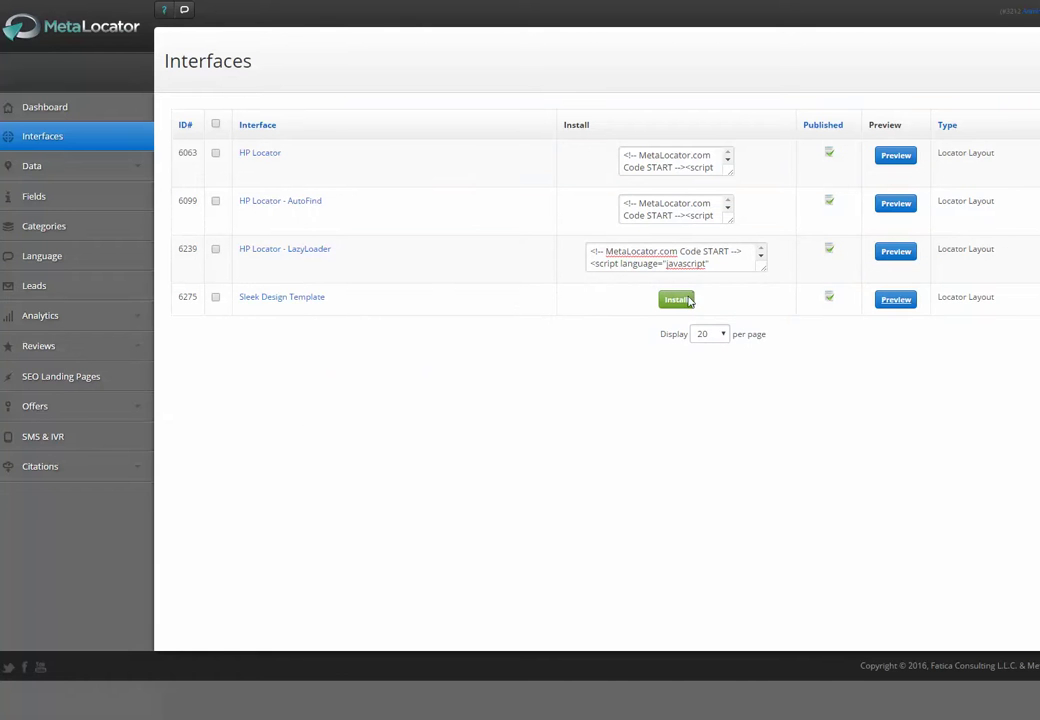
In MetaLocator, generate the Sleek Design Template interface's installation code without choosing a hostname and copy it.
click(680, 300)
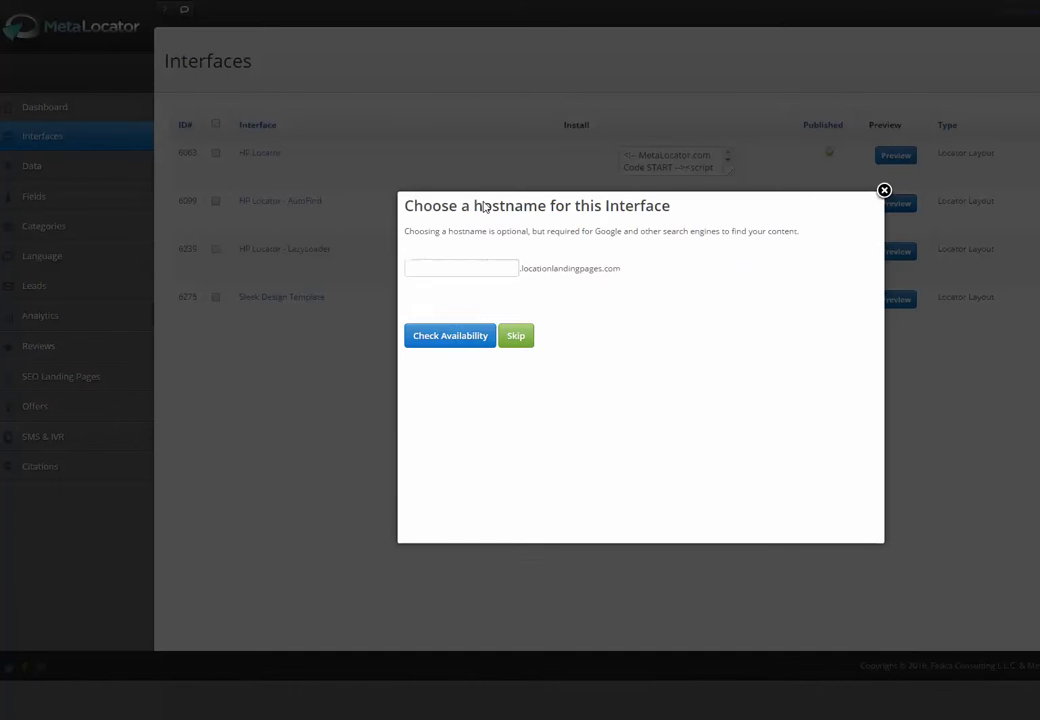
click(516, 336)
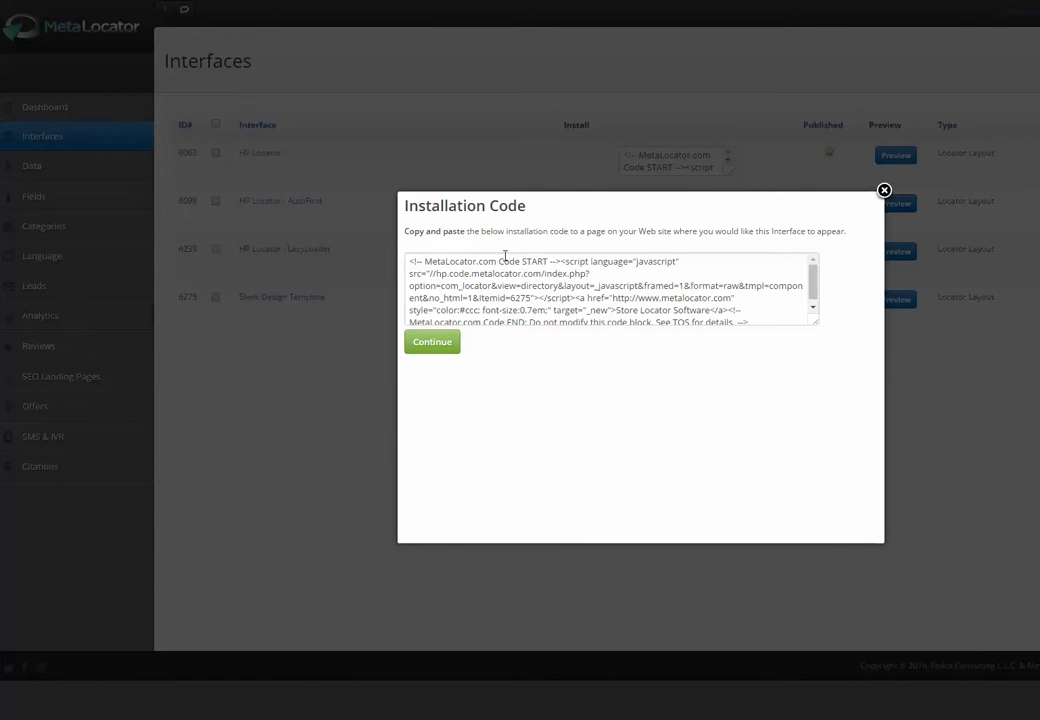
click(520, 273)
key(ctrl+c)
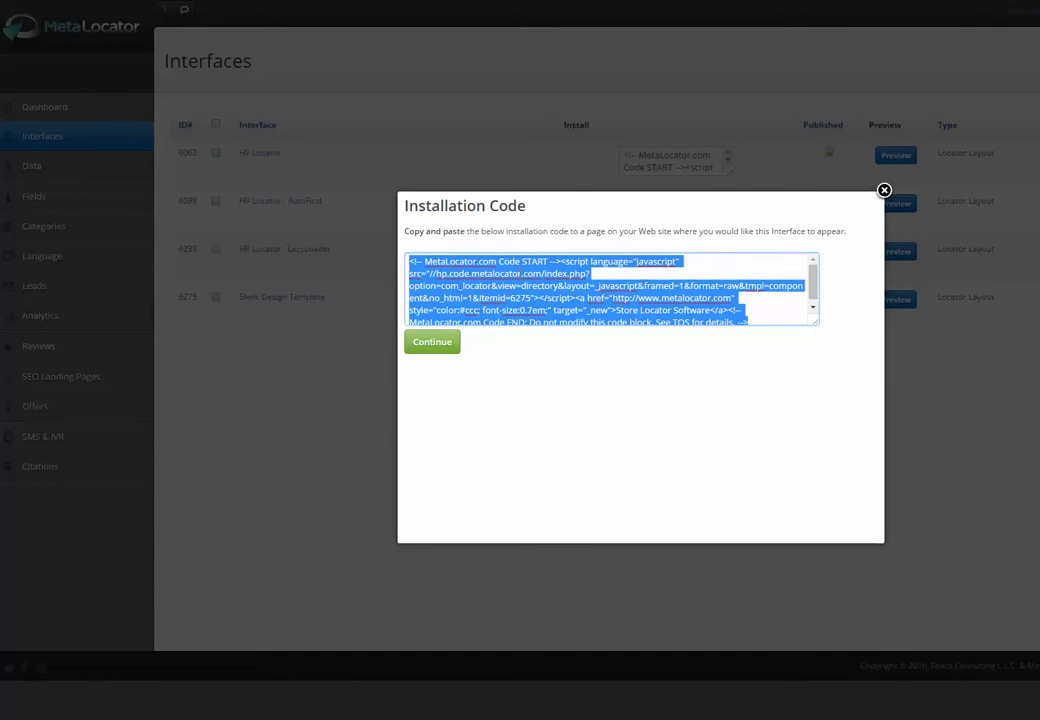
click(448, 351)
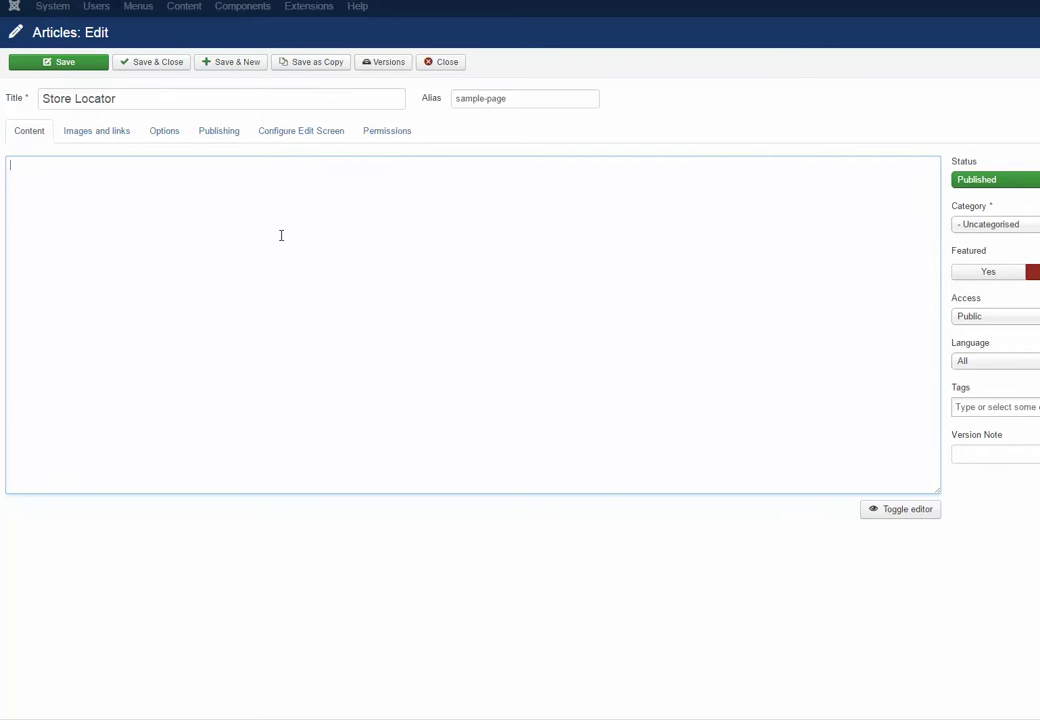
Paste the MetaLocator installation code into the Store Locator article's HTML source in Joomla and switch to the visual editor.
key(ctrl+v)
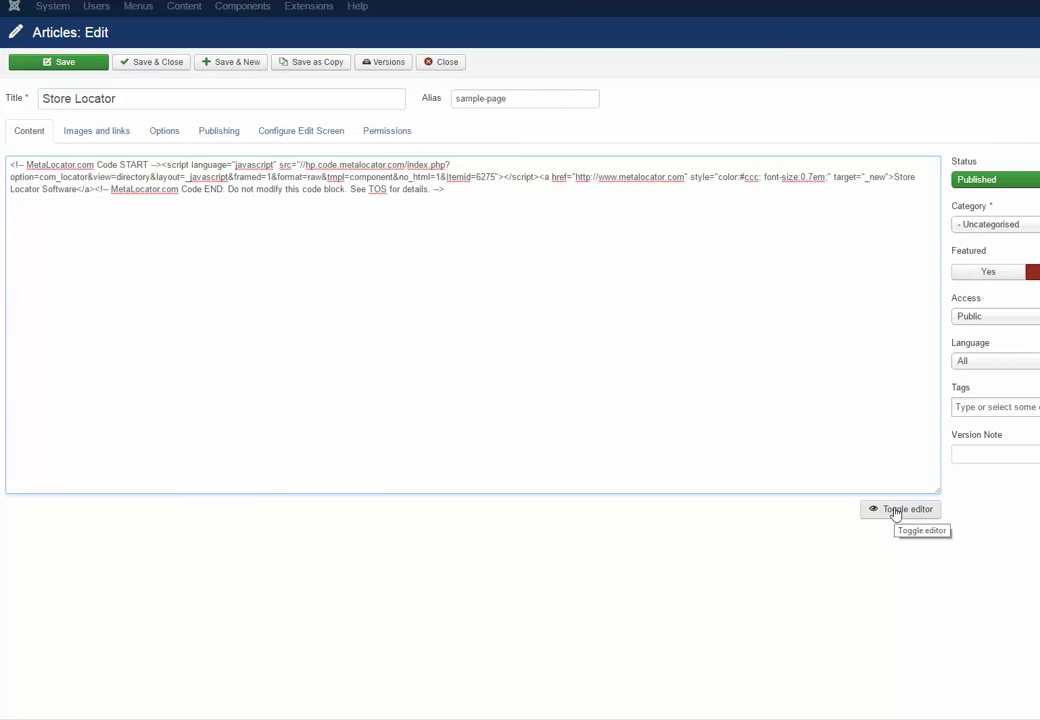
click(569, 536)
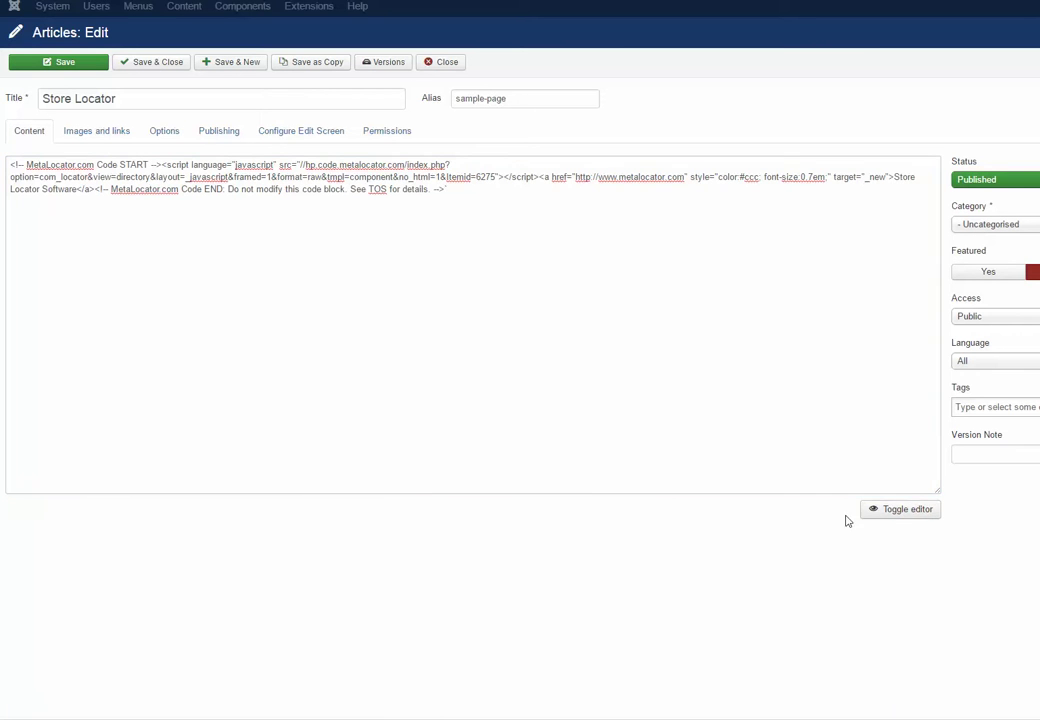
click(899, 512)
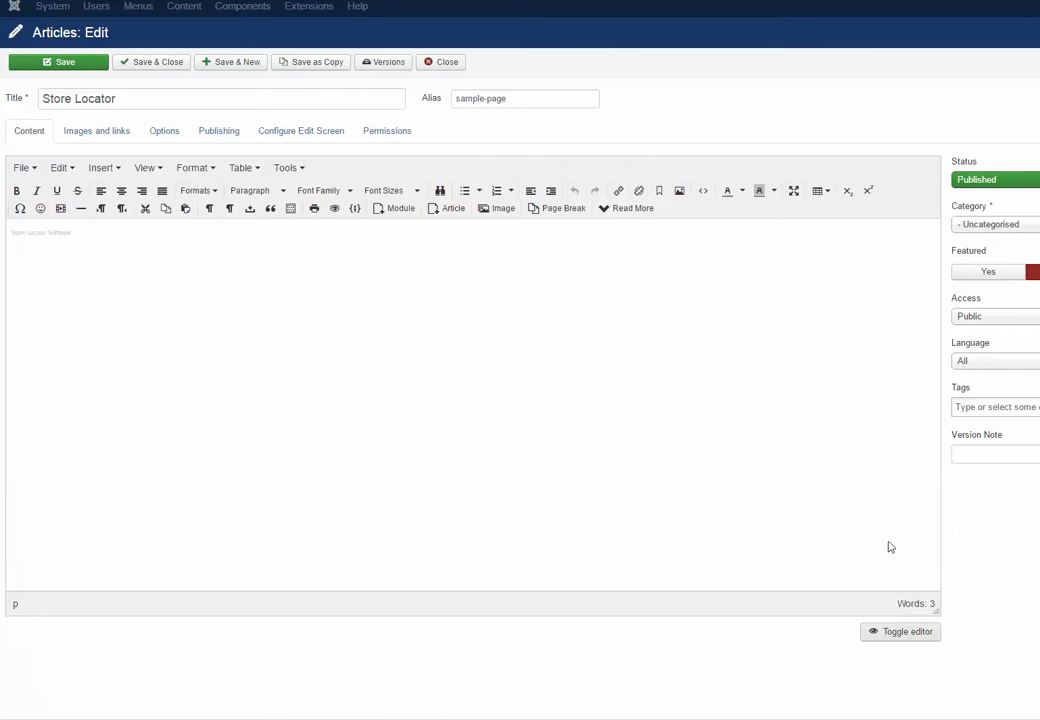
Check the pasted script in the article's HTML source and delete the stray backtick paragraph after the MetaLocator code.
click(889, 632)
drag(37, 177, 8, 173)
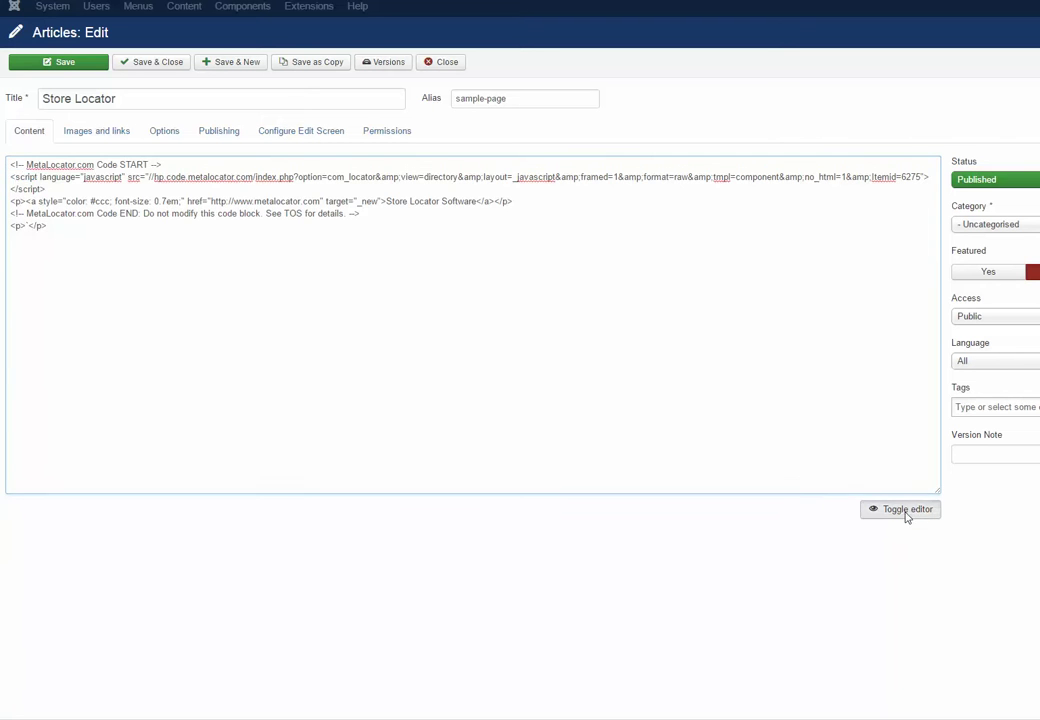
click(903, 512)
click(898, 632)
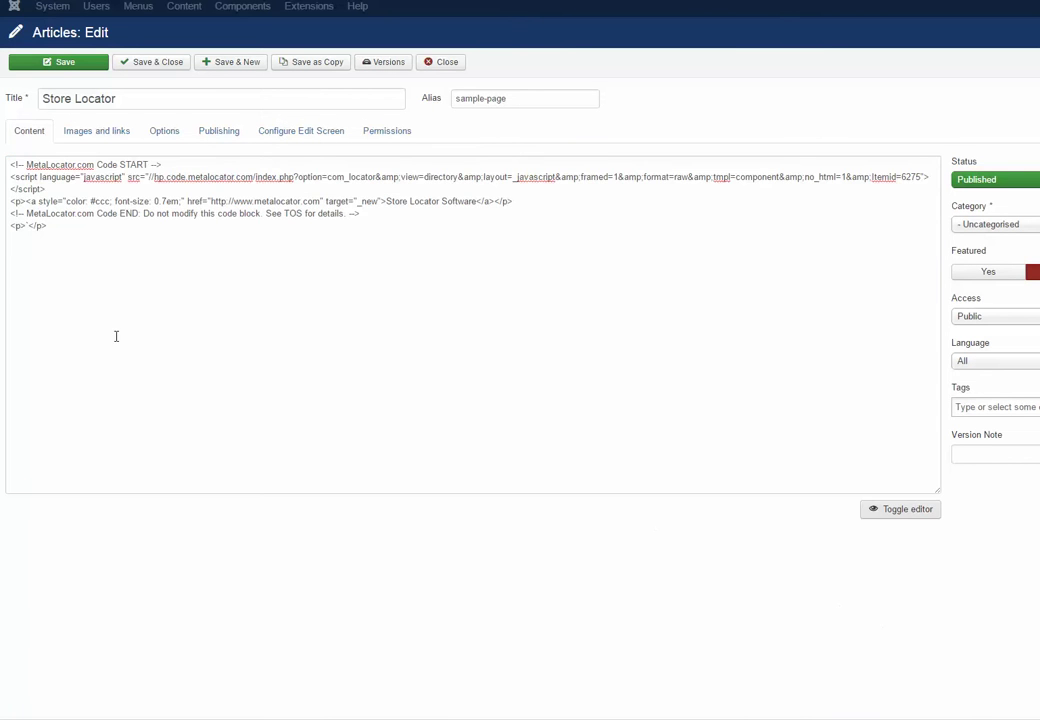
drag(51, 227, 9, 225)
key(BackSpace)
click(797, 567)
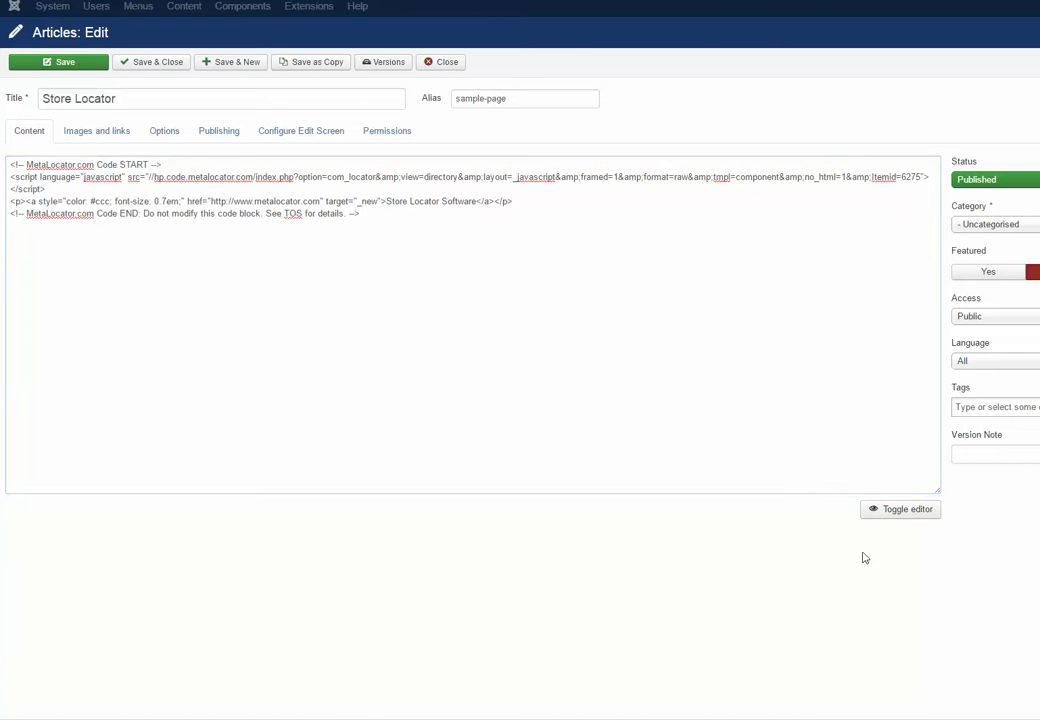
Toggle the article to the visual editor and back to HTML source, and save it.
click(891, 521)
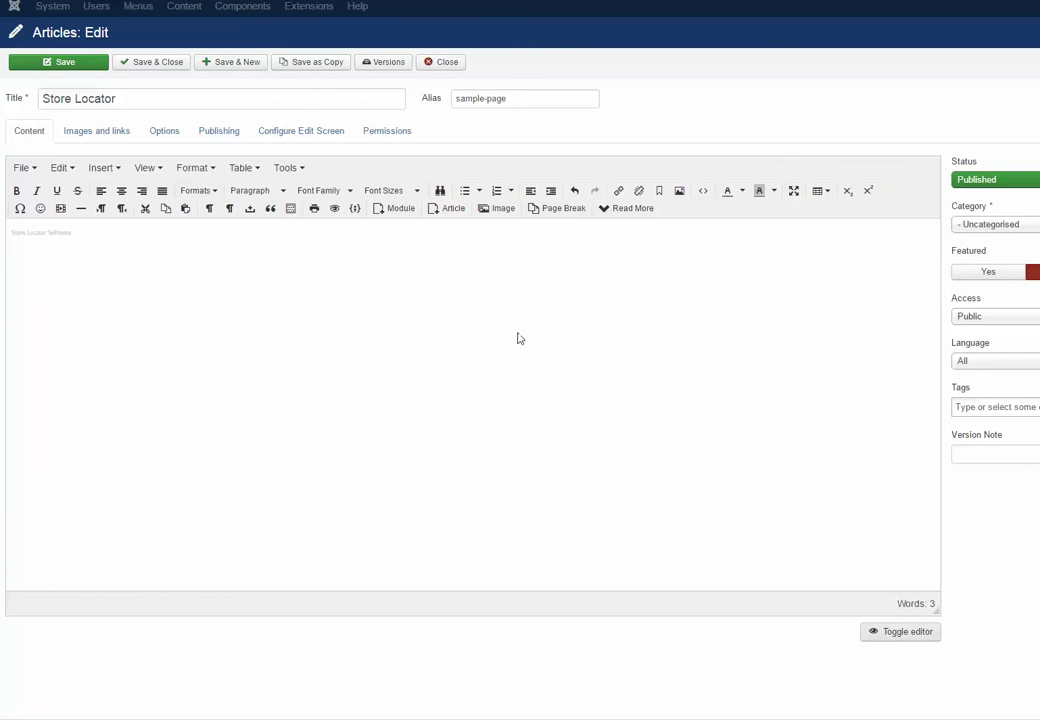
click(882, 631)
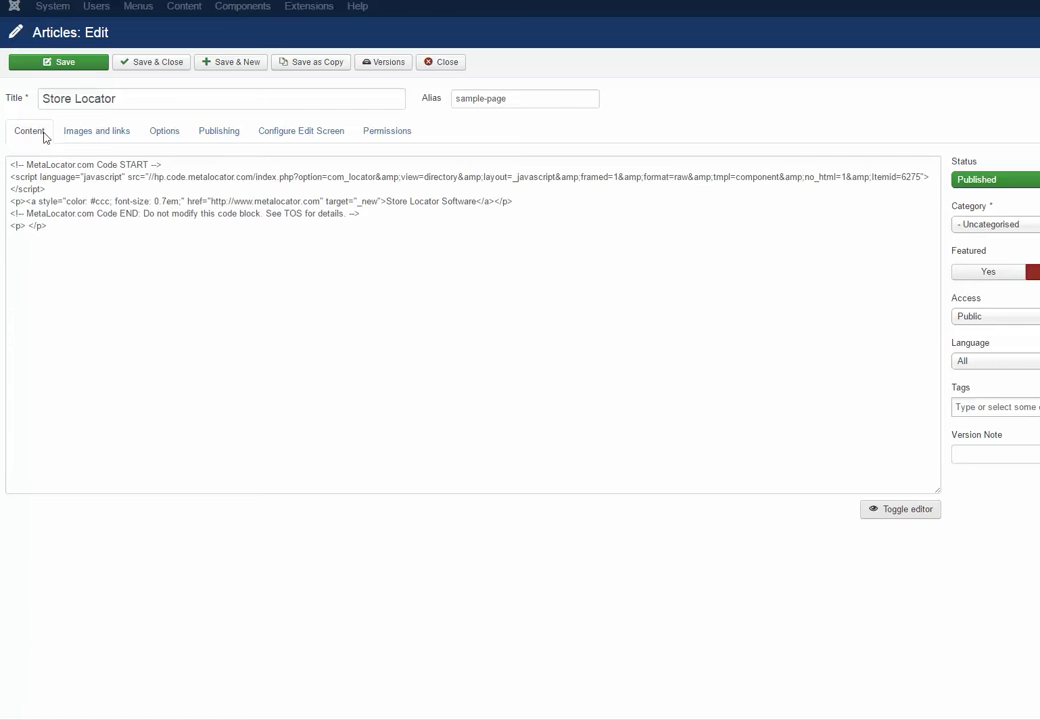
click(76, 66)
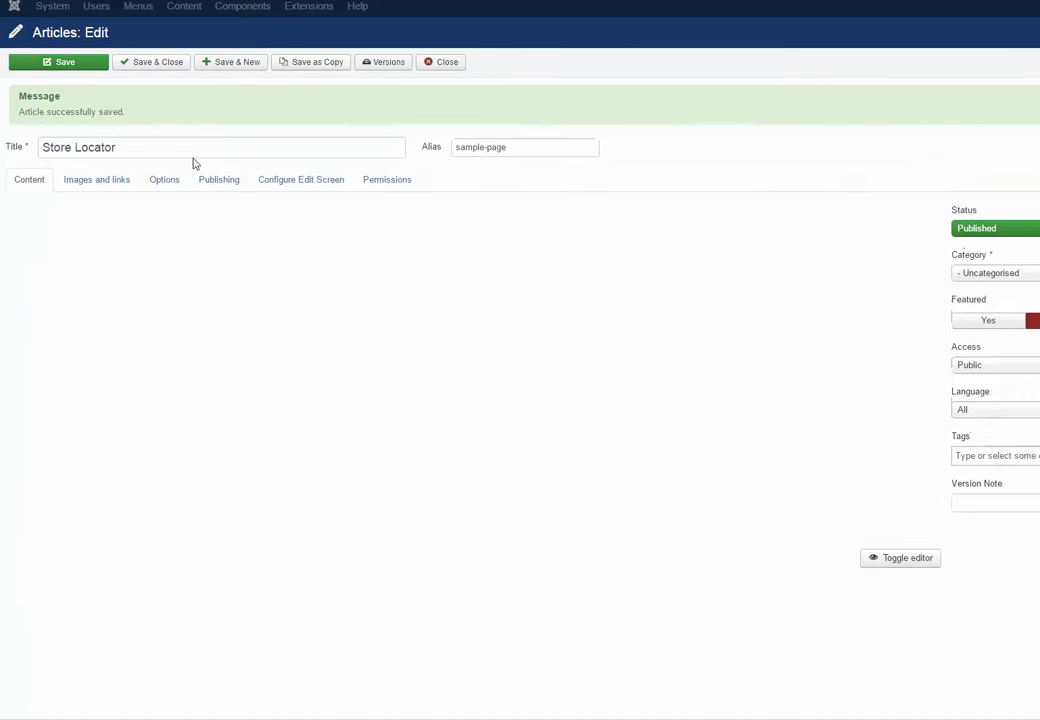
Inspect the saved article's HTML source to check that the MetaLocator script tag is still there.
click(891, 682)
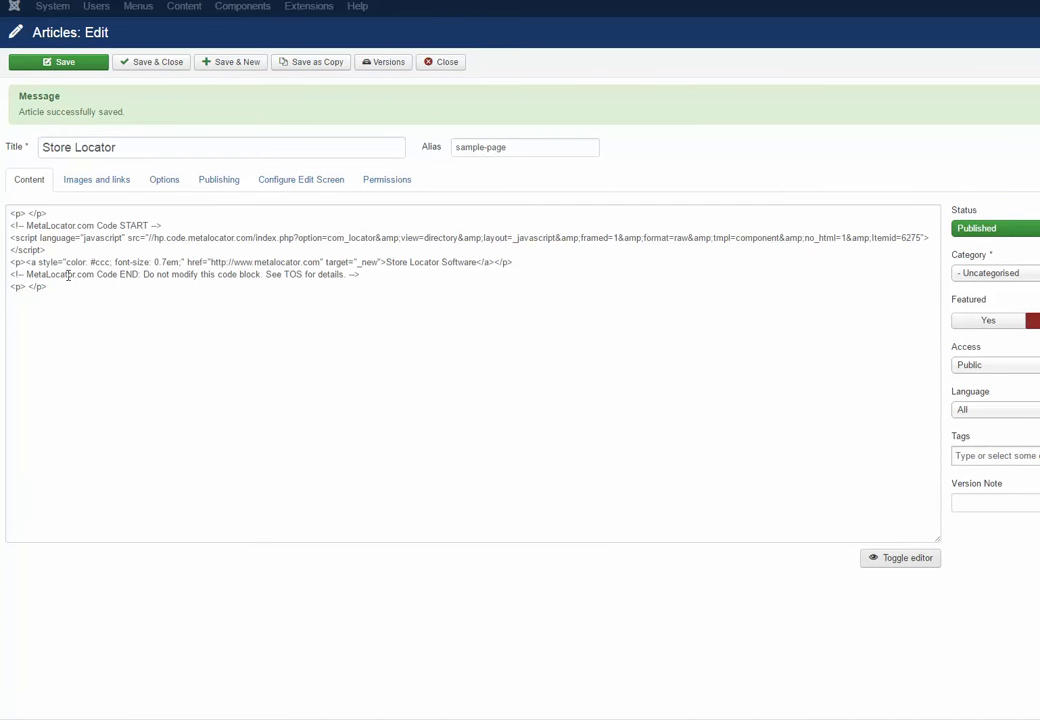
drag(13, 236, 559, 256)
click(533, 334)
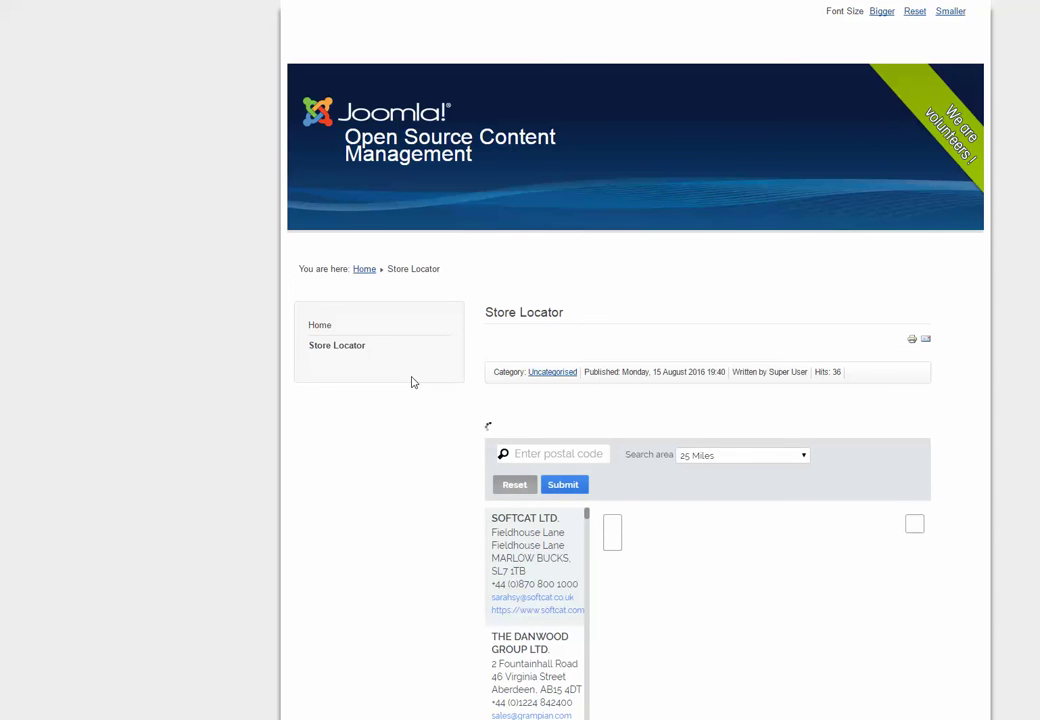
Review the store locator's search form, location list and map on the live Store Locator page.
scroll(413, 382, down, 1)
scroll(413, 382, down, 3)
scroll(413, 382, up, 1)
scroll(413, 382, down, 1)
scroll(413, 382, up, 4)
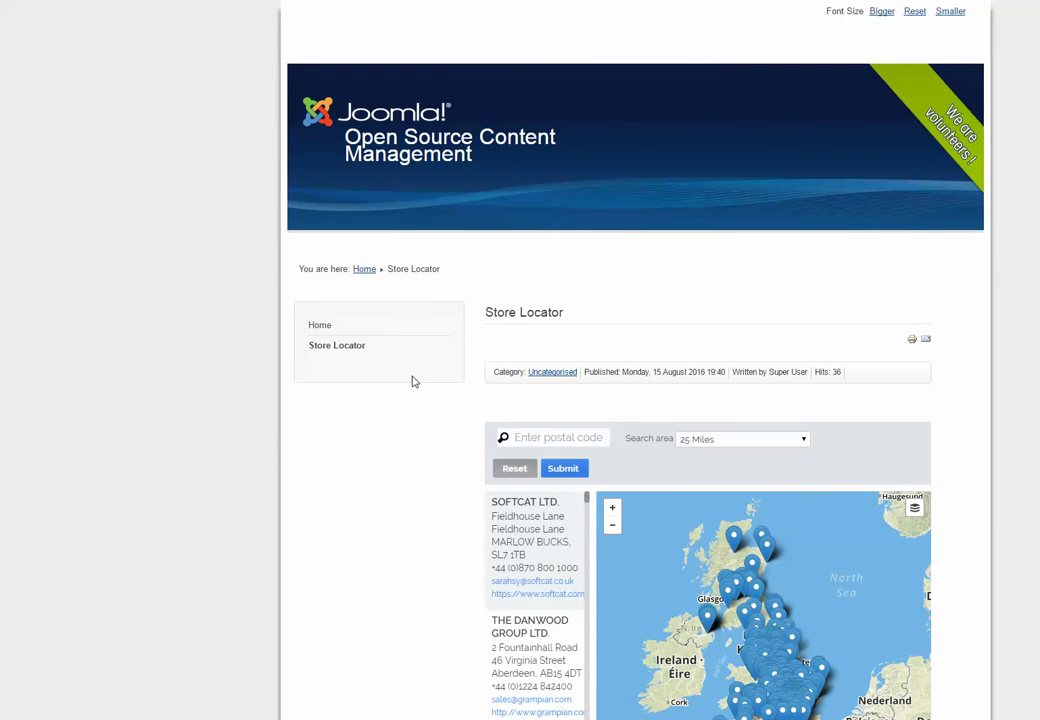